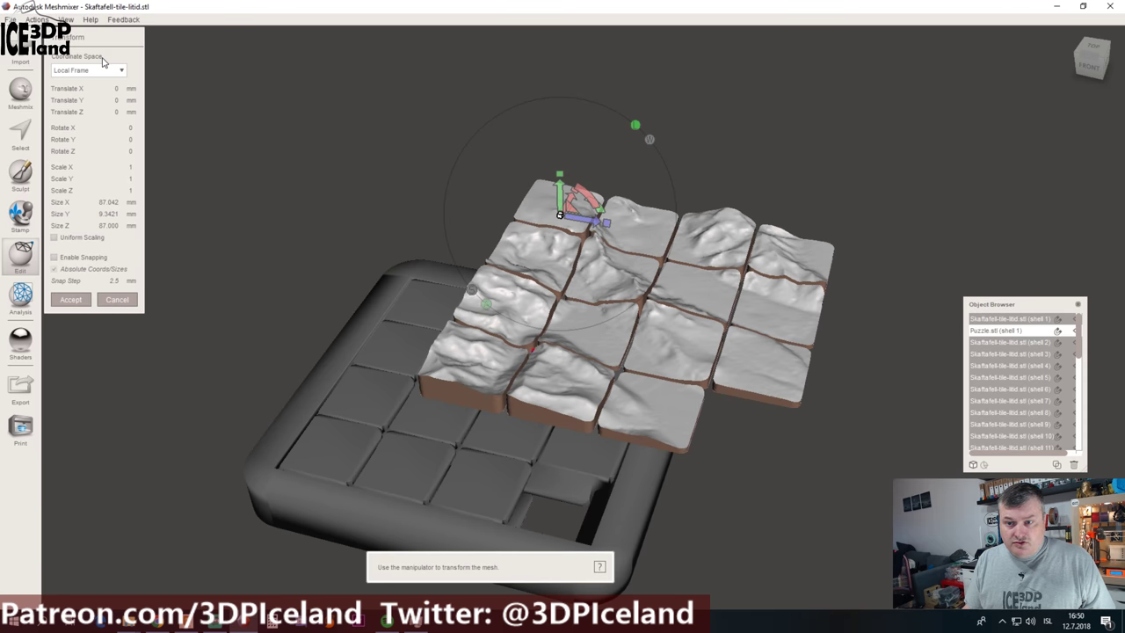
Slide the terrain tiles sideways over the frame and lower them into the tray
right_drag(619, 450, 542, 433)
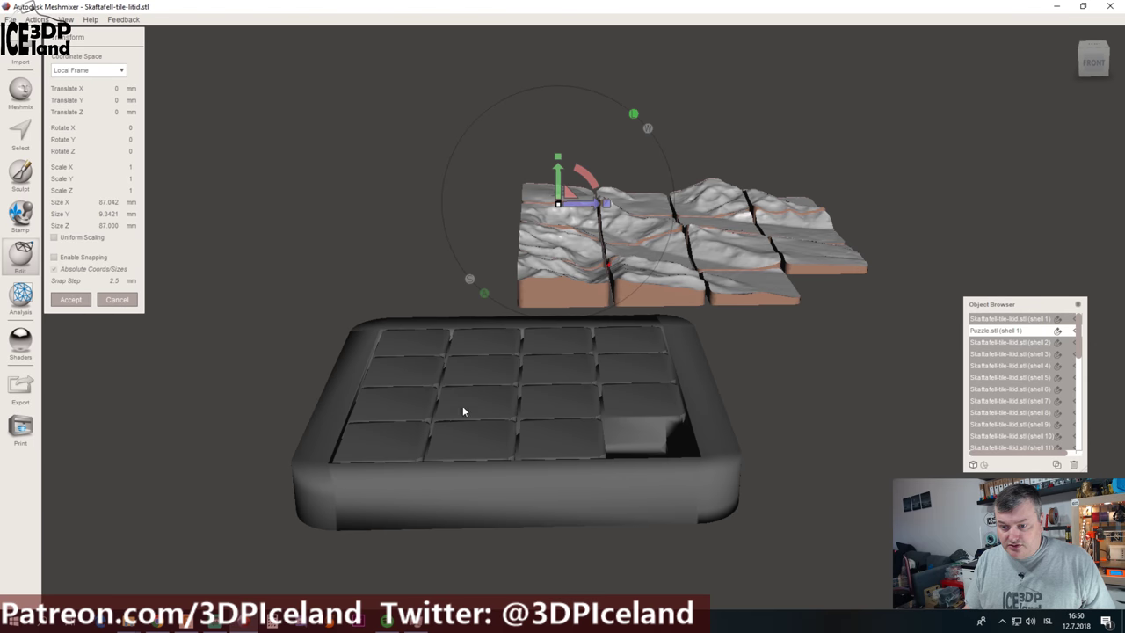
drag(587, 201, 466, 220)
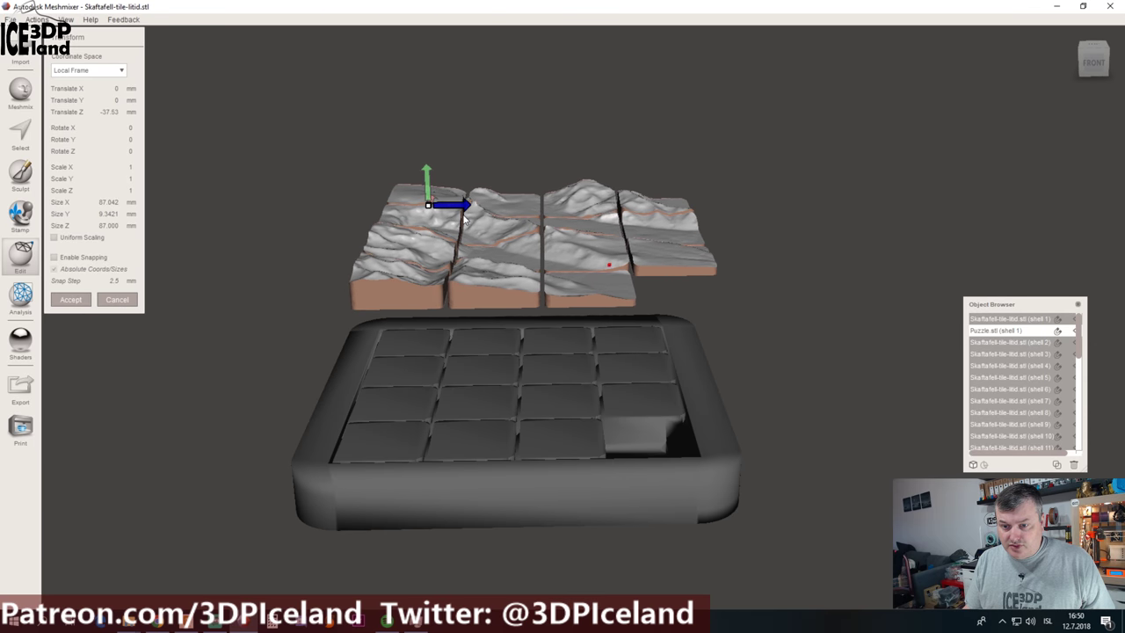
right_drag(466, 220, 554, 330)
drag(387, 157, 385, 167)
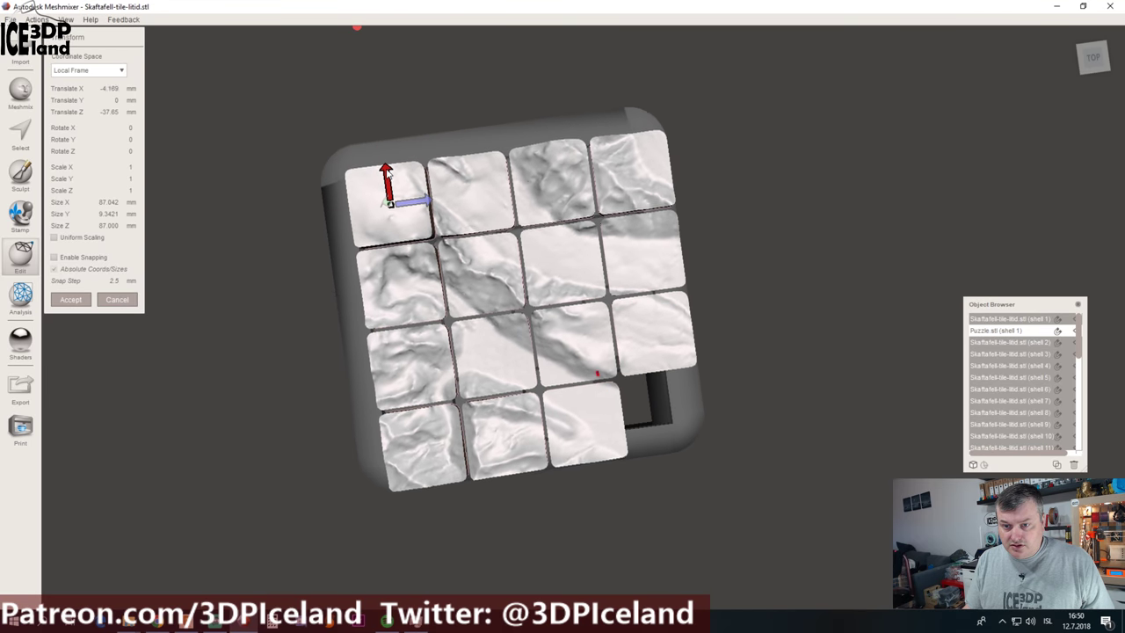
right_drag(544, 369, 597, 428)
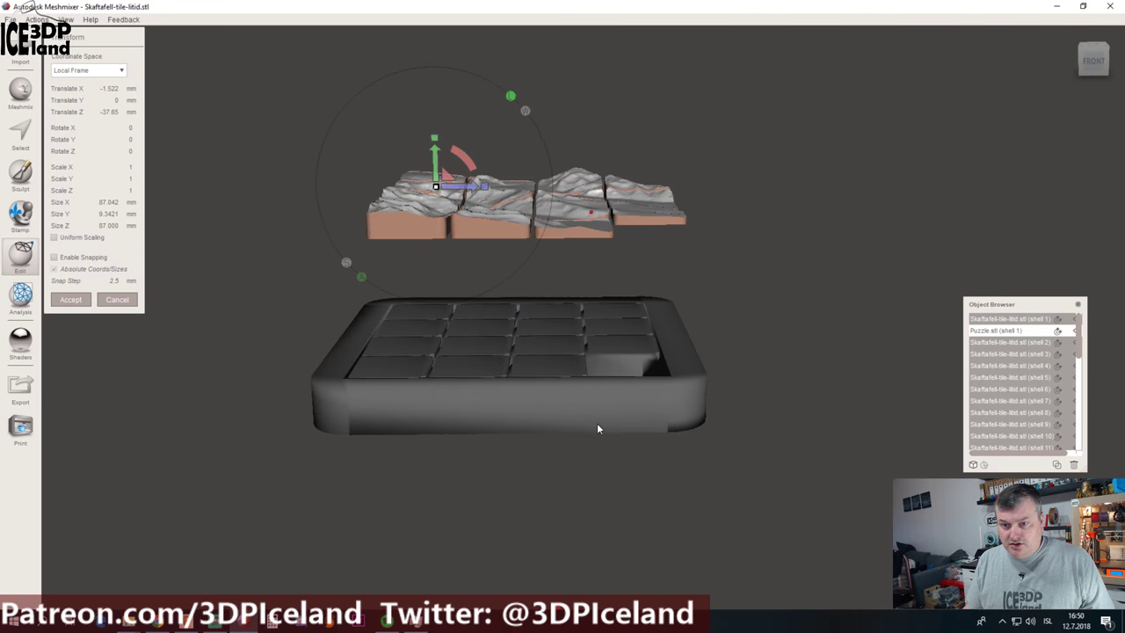
drag(434, 146, 441, 258)
Shift the terrain tiles along X to line up with the frame's sliding blocks
right_drag(441, 259, 490, 303)
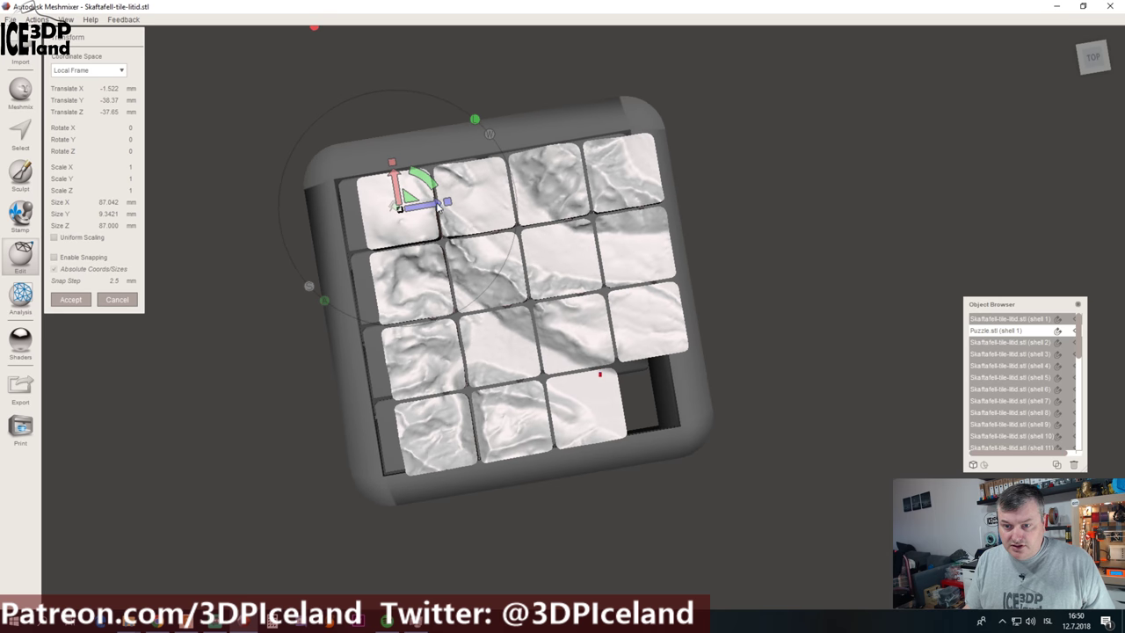
drag(439, 208, 416, 209)
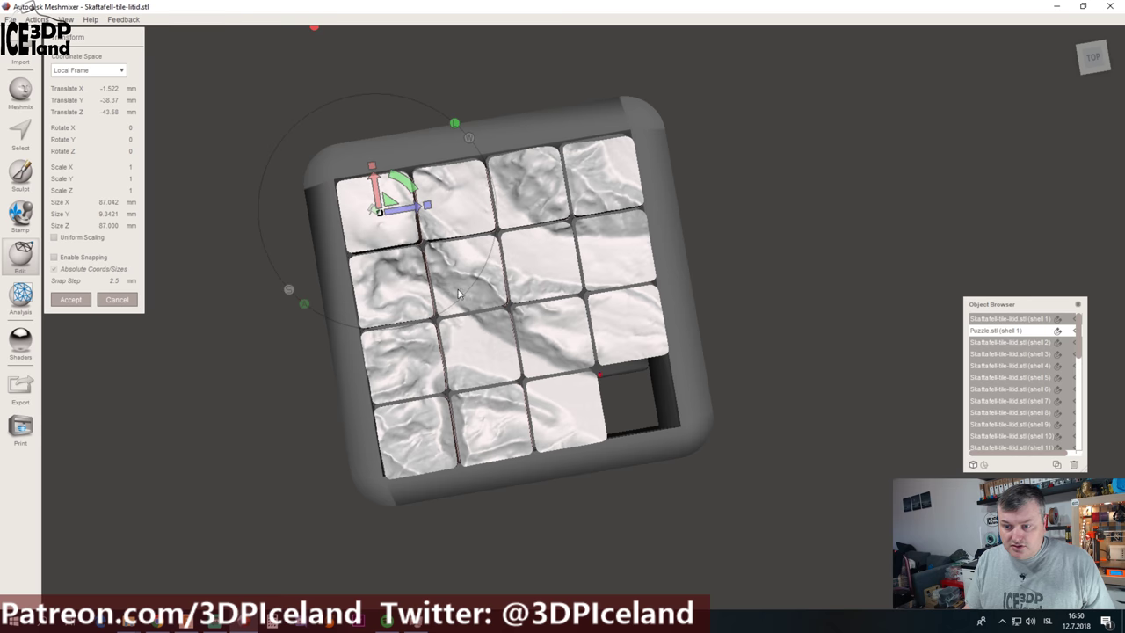
right_drag(457, 294, 536, 286)
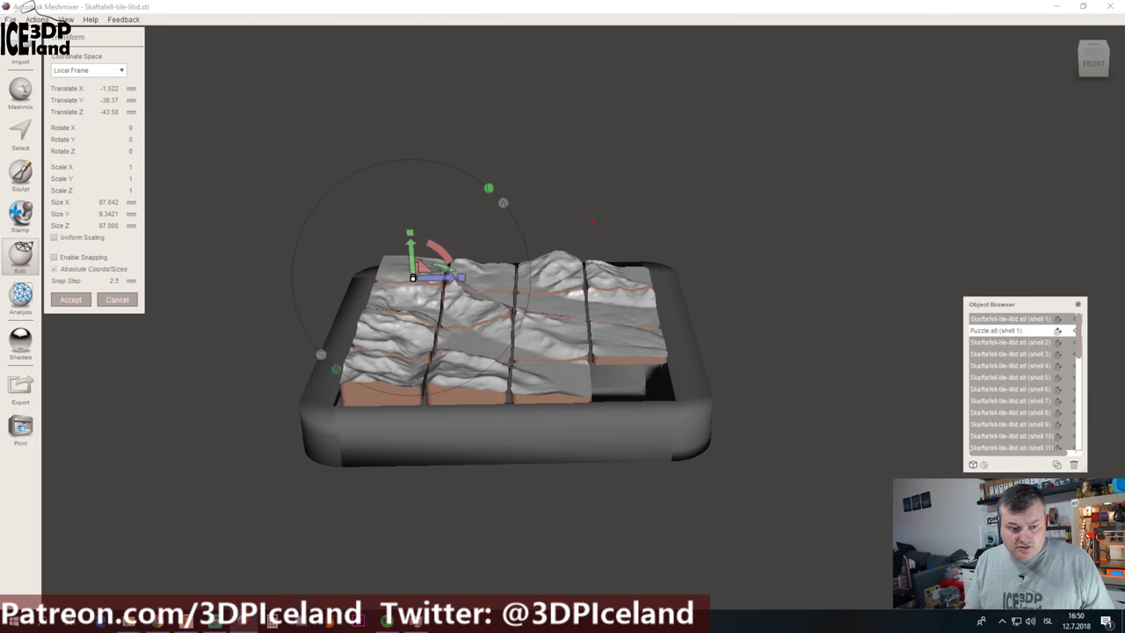
right_drag(437, 338, 437, 469)
scroll(489, 299, up, 5)
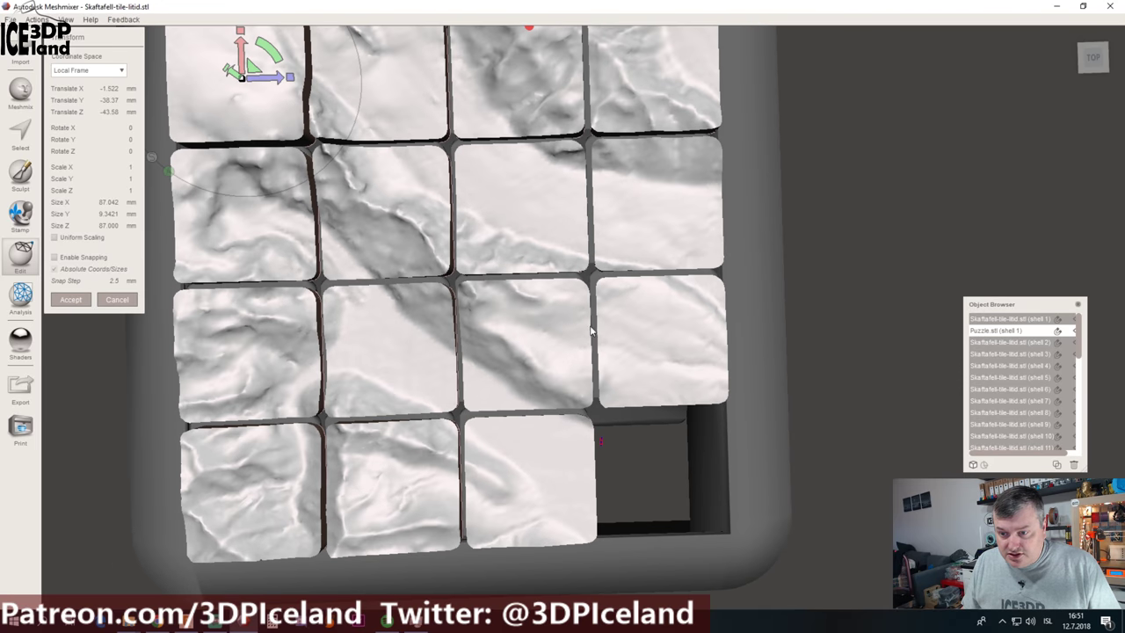
right_drag(591, 330, 631, 308)
drag(563, 369, 540, 372)
right_drag(540, 371, 675, 361)
Fine-tune the tiles along Y and X until they rest on the puzzle pieces
scroll(675, 361, up, 5)
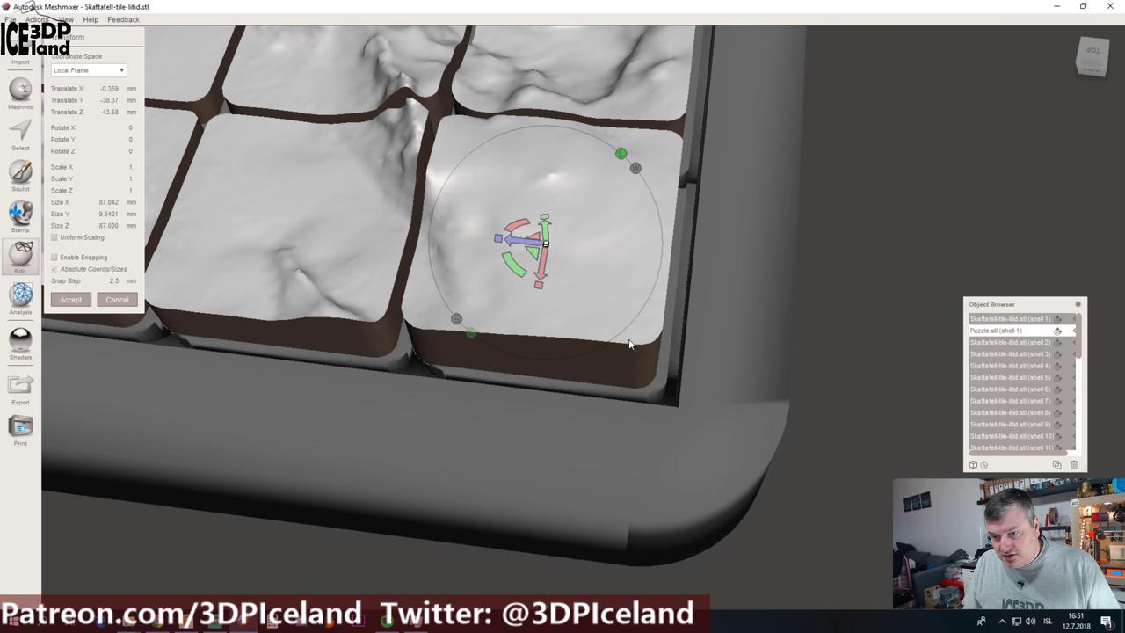
scroll(481, 180, down, 4)
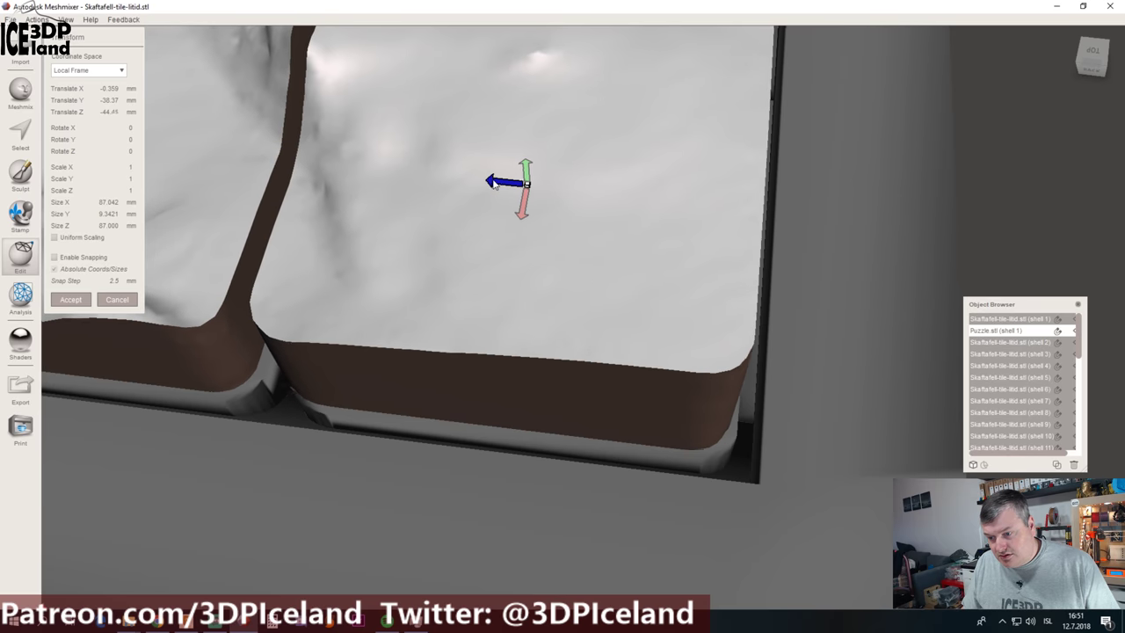
right_drag(683, 281, 620, 153)
scroll(509, 181, up, 3)
drag(466, 182, 475, 179)
right_drag(658, 250, 497, 149)
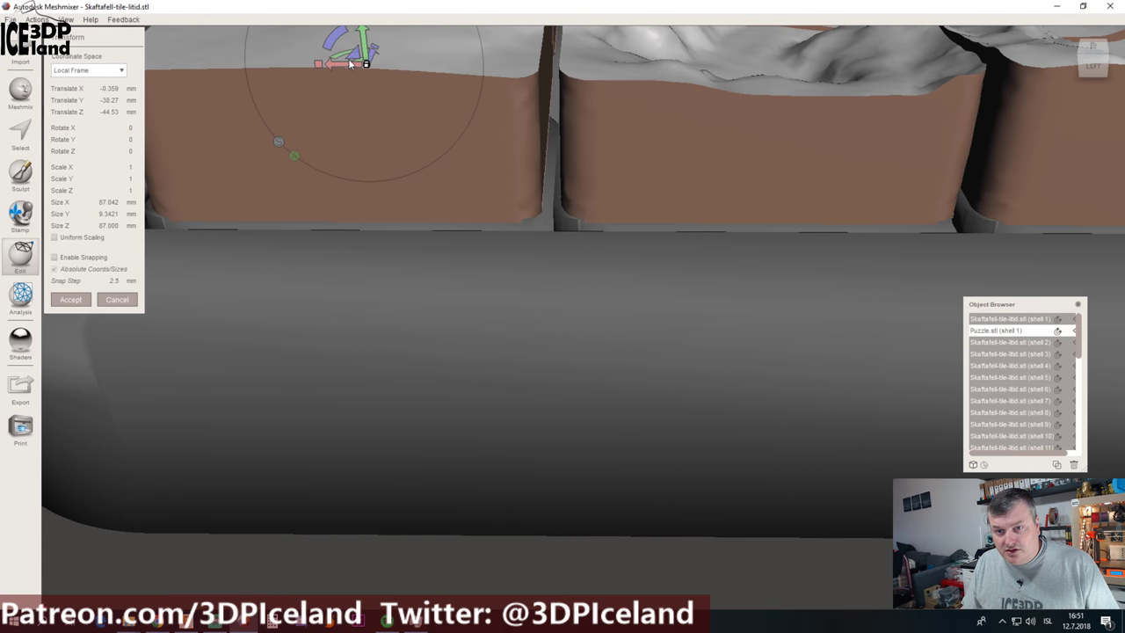
drag(350, 64, 342, 71)
right_drag(324, 147, 507, 305)
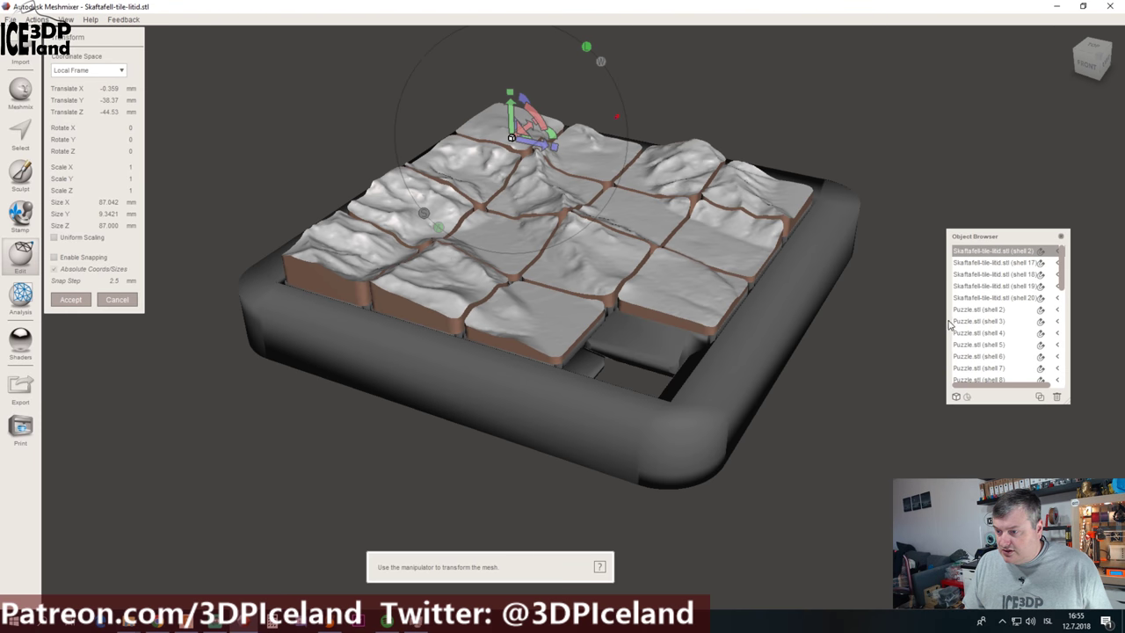
Check the tile fit around the tray and accept the transform
scroll(671, 399, up, 2)
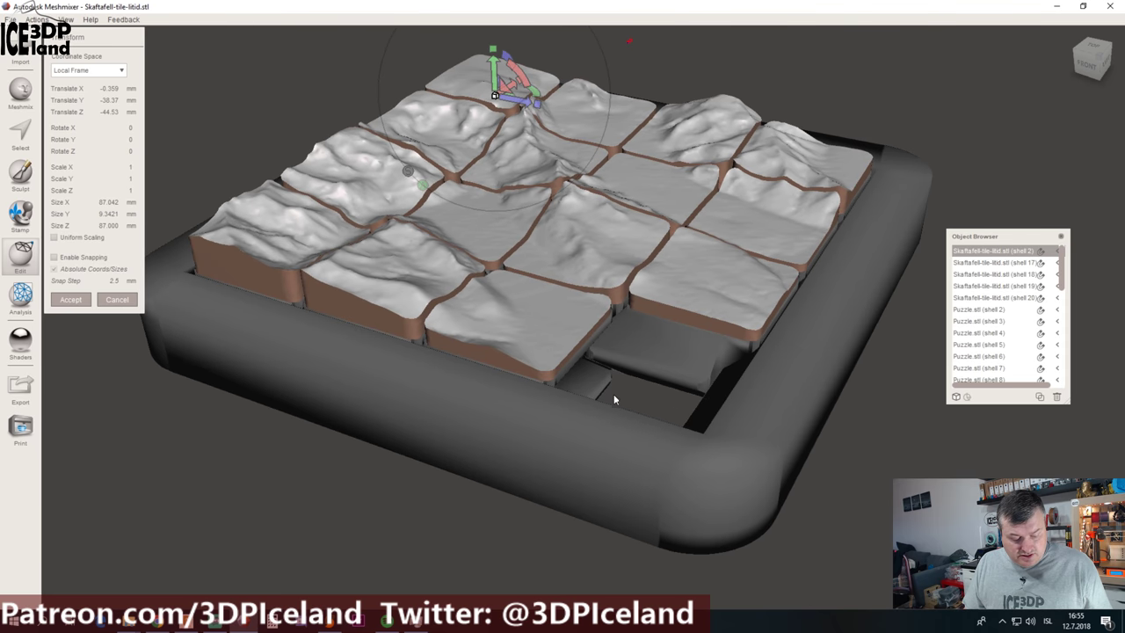
right_drag(613, 394, 716, 385)
right_drag(707, 424, 569, 276)
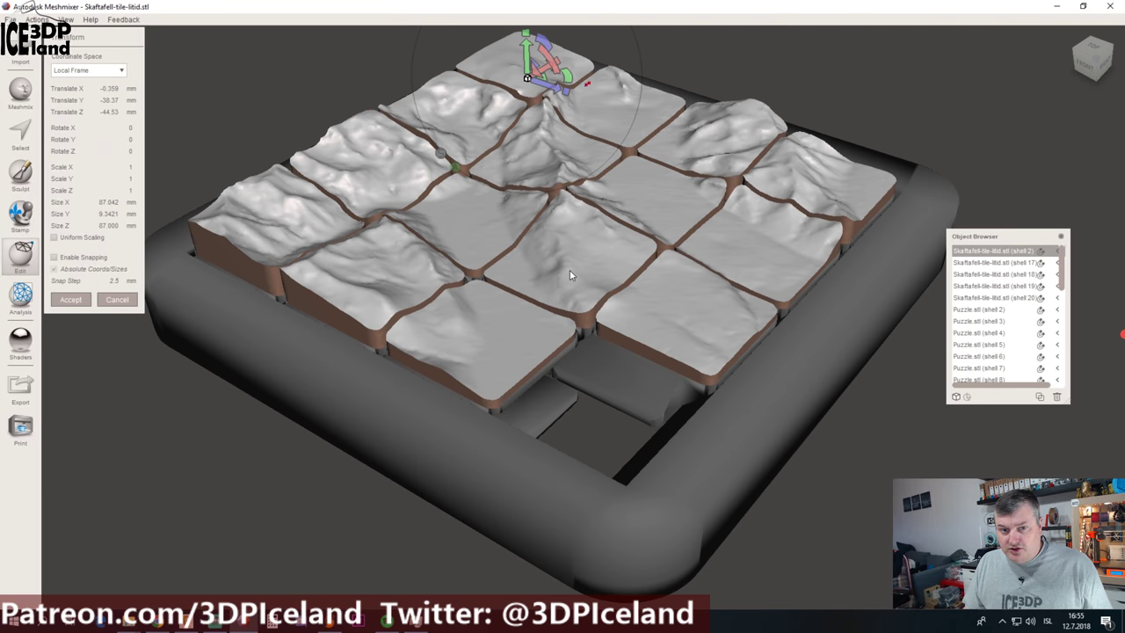
key(Return)
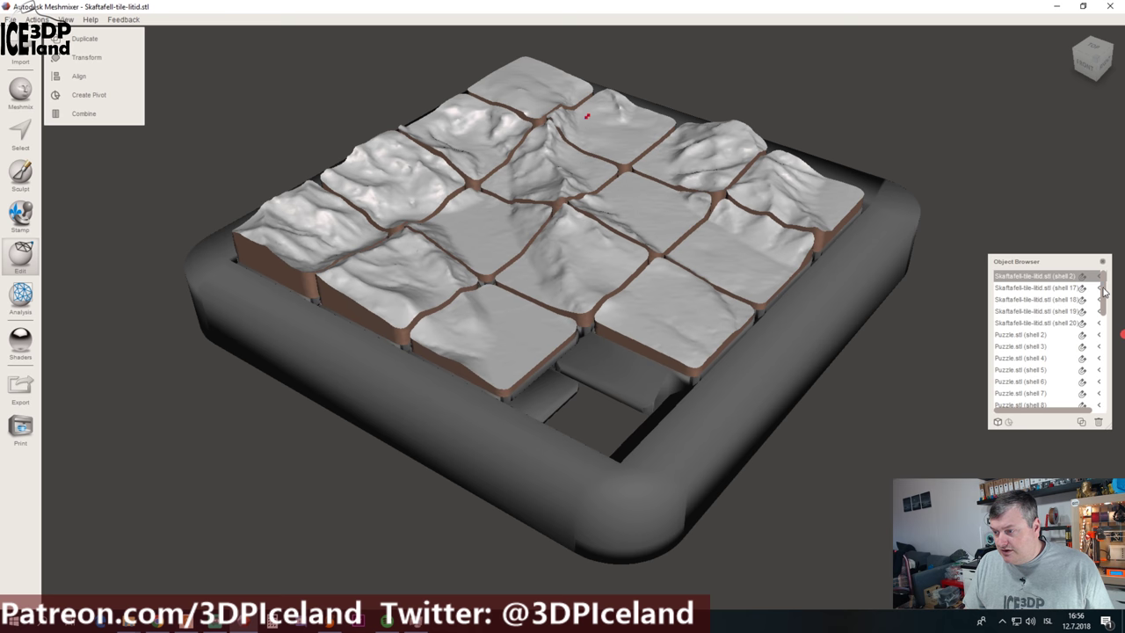
Select shells 10–15 and the frame in the Object Browser and combine them
drag(1104, 292, 1103, 380)
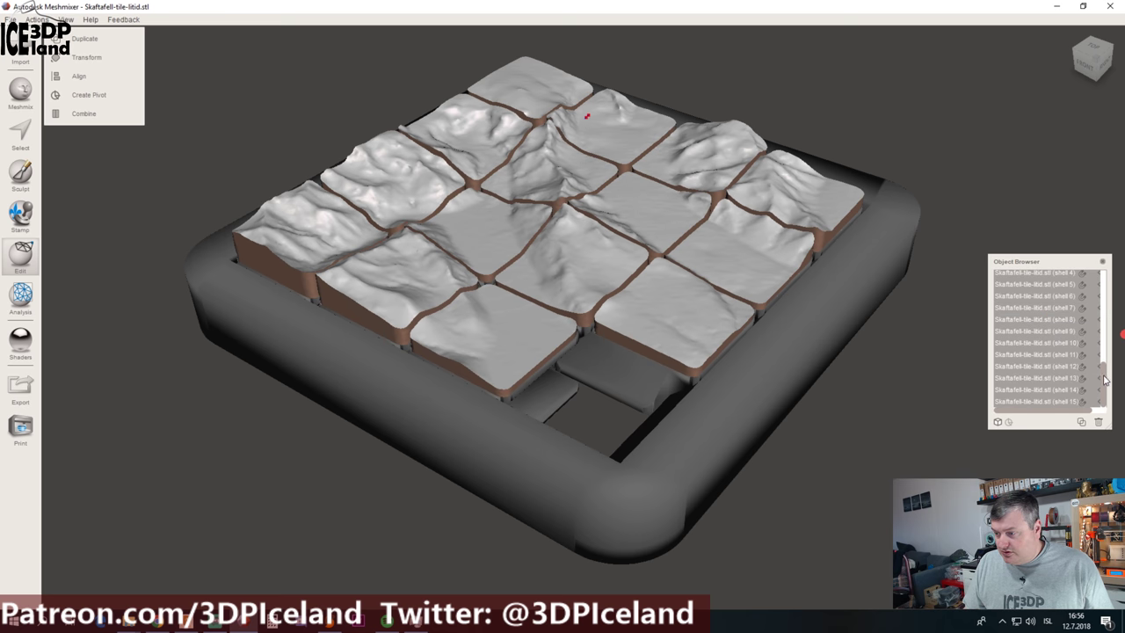
click(1042, 401)
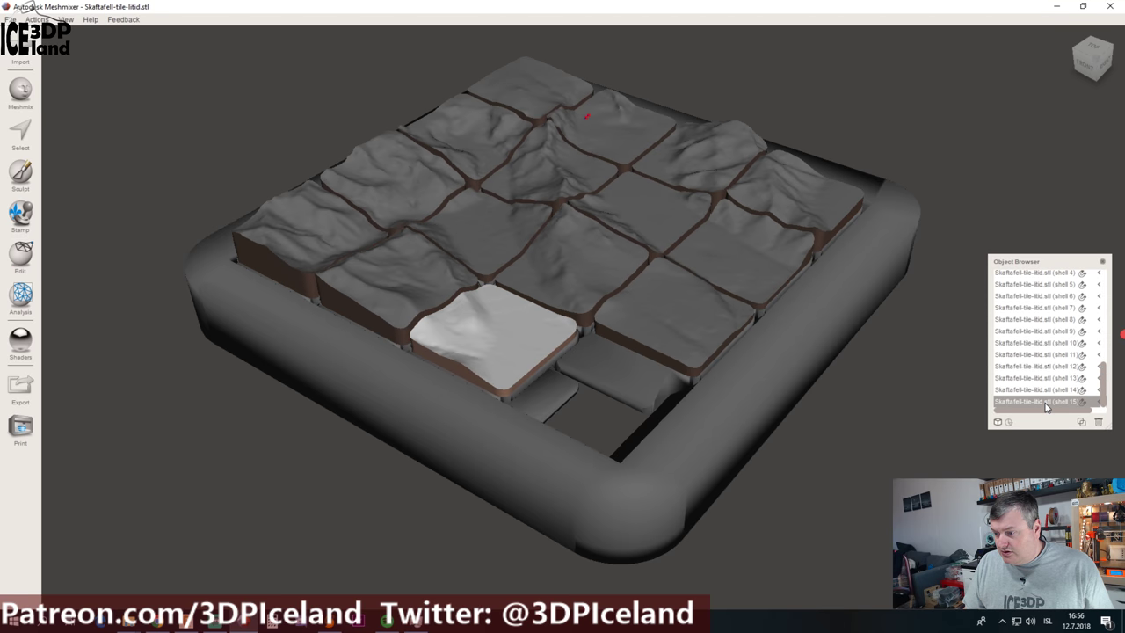
shift+click(1046, 342)
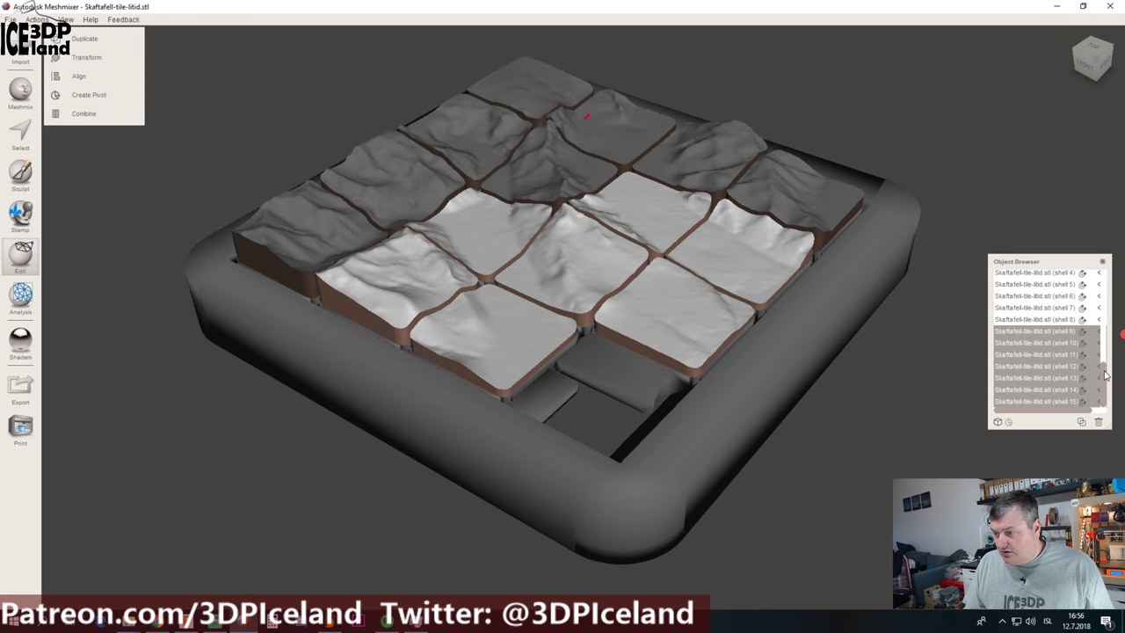
drag(1105, 373, 1111, 283)
shift+click(1042, 280)
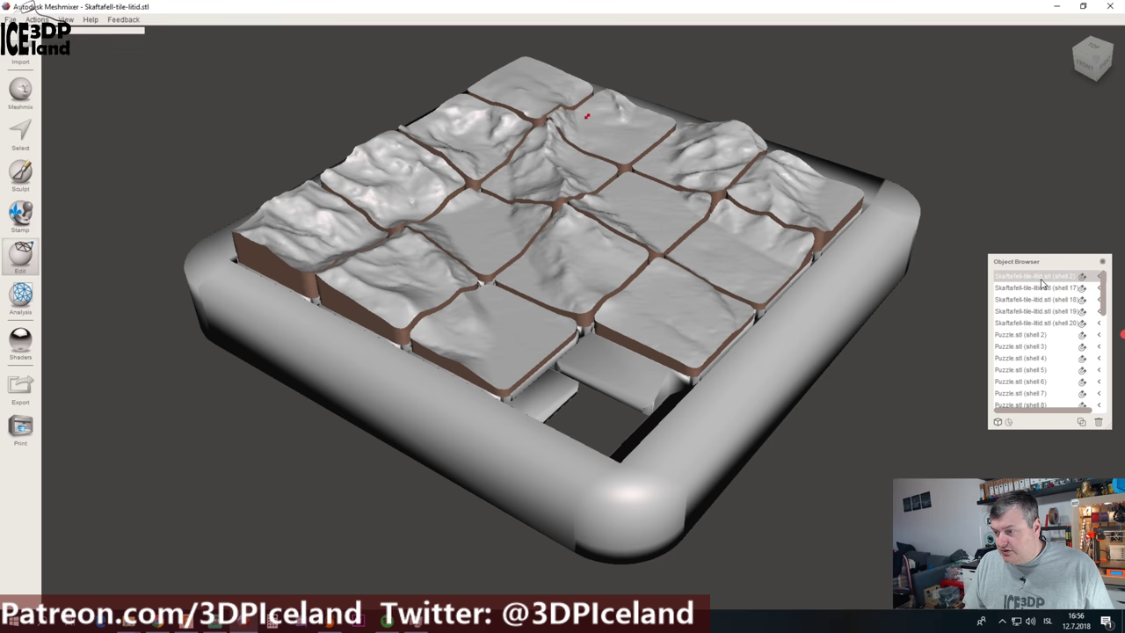
drag(1105, 262, 1110, 348)
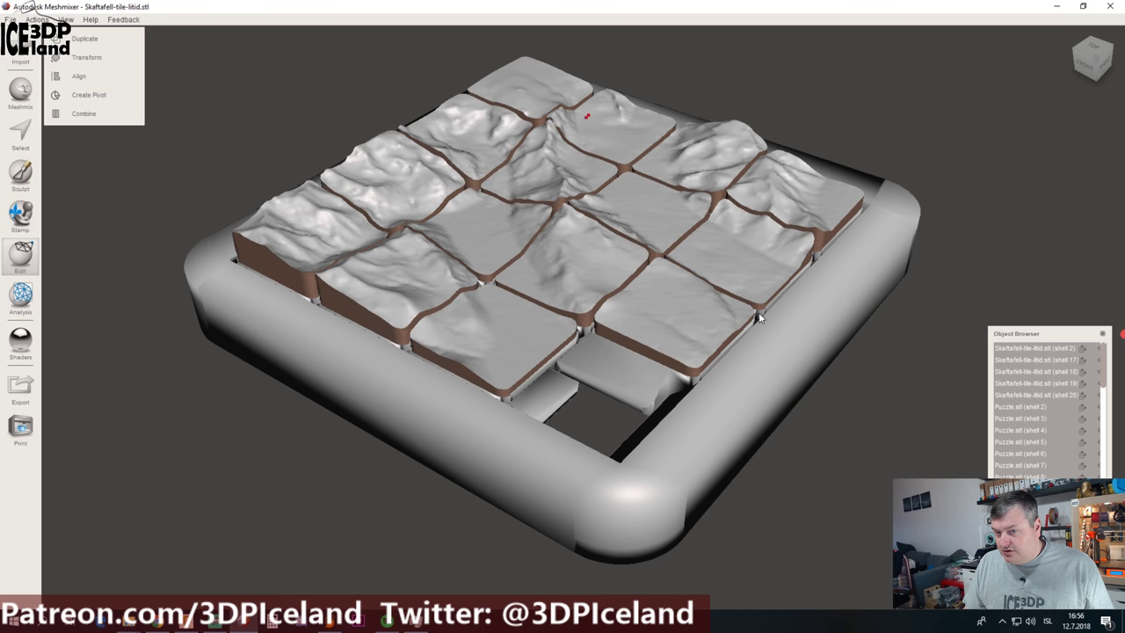
click(100, 116)
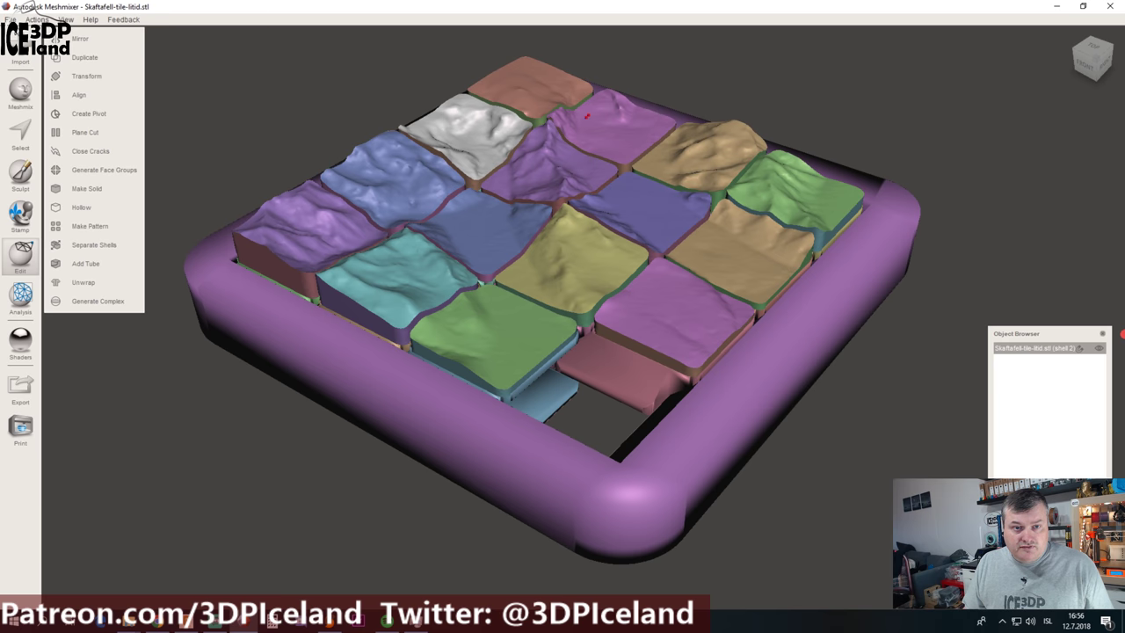
Export as puzzle-combined.stl (STL Binary), overwriting the old file despite the non-manifold warning
click(12, 19)
click(72, 181)
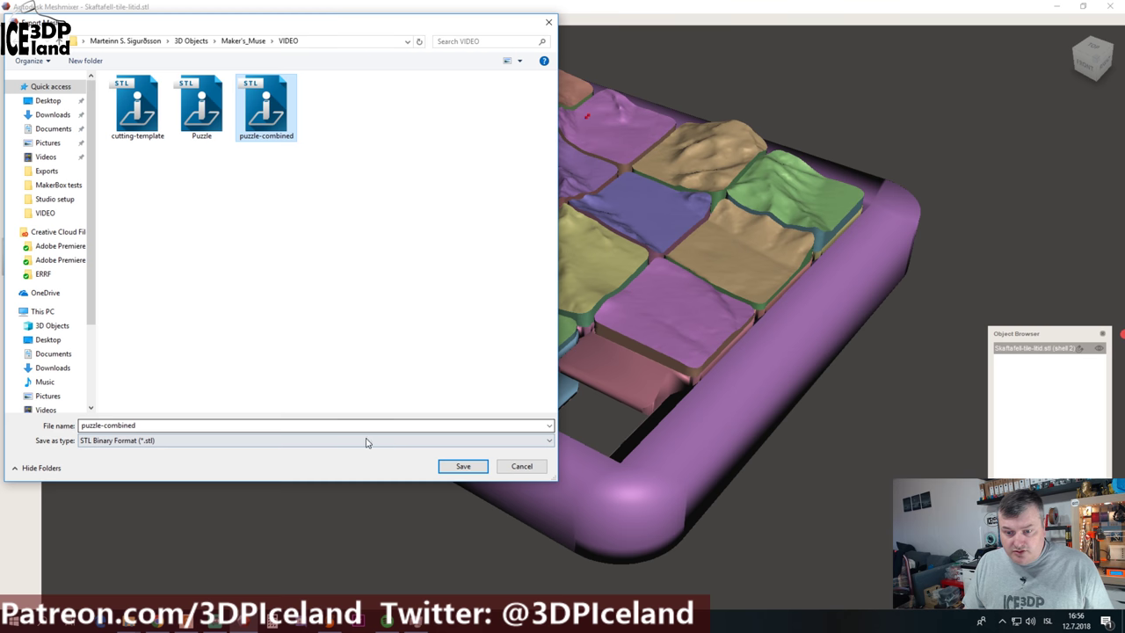
click(451, 466)
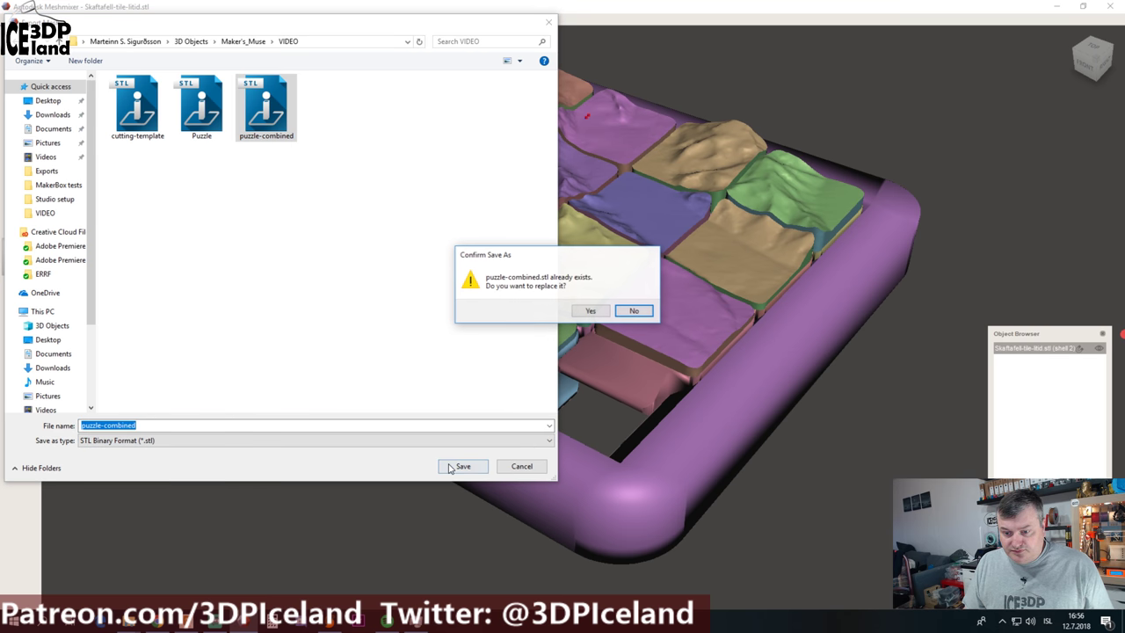
click(591, 311)
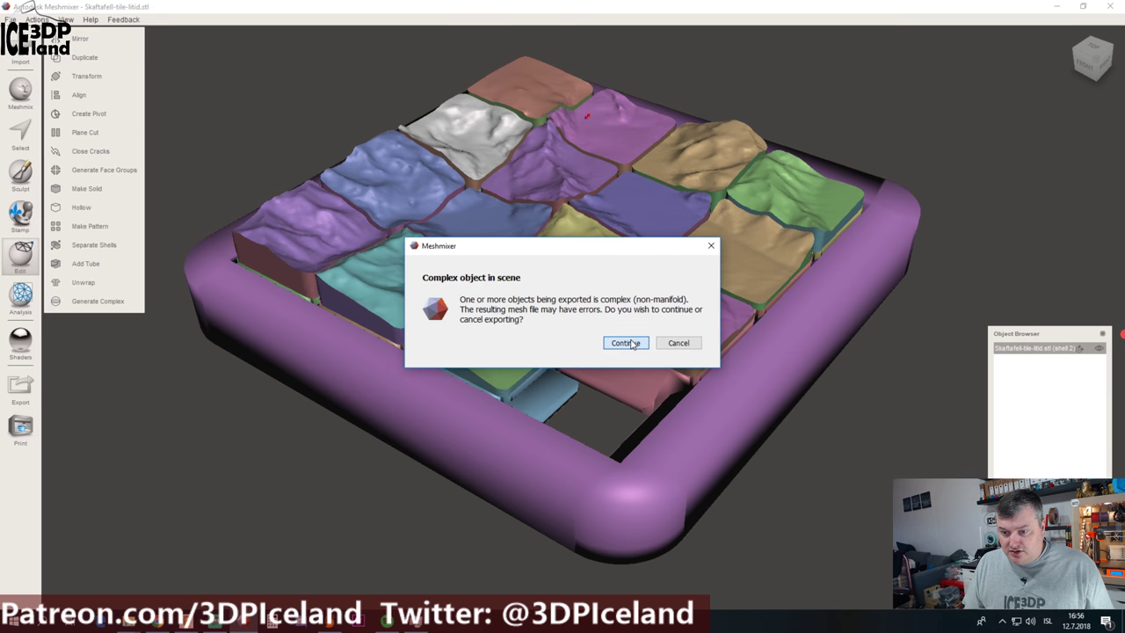
click(626, 343)
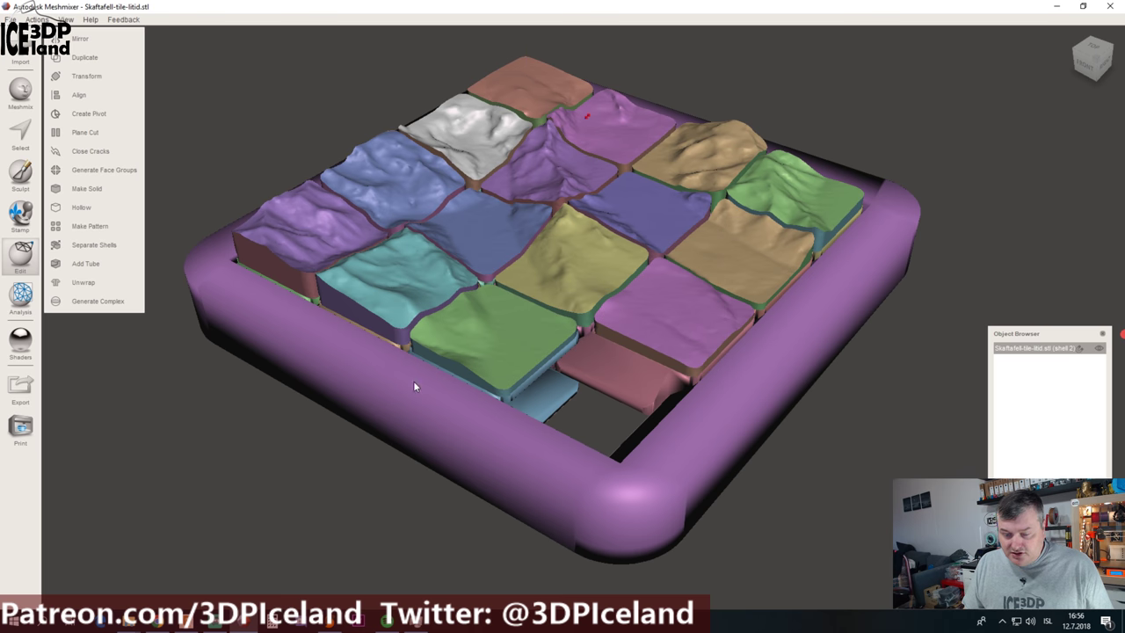
Add puzzle-combined.stl to the Slic3r bed and view it from above in 3D
click(328, 622)
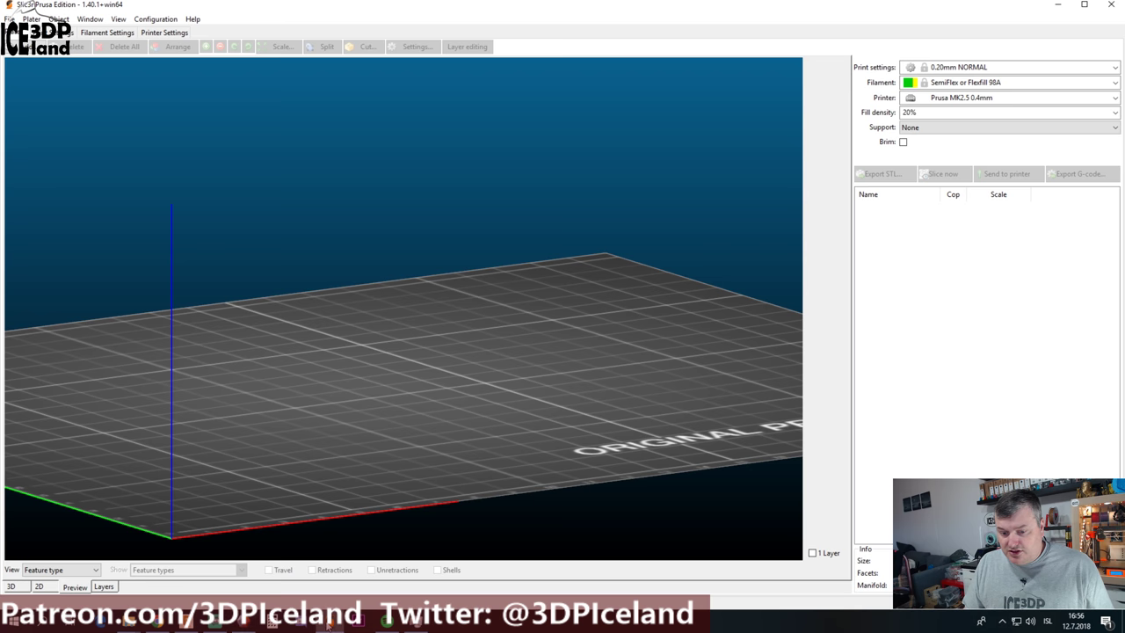
middle_drag(464, 319, 456, 272)
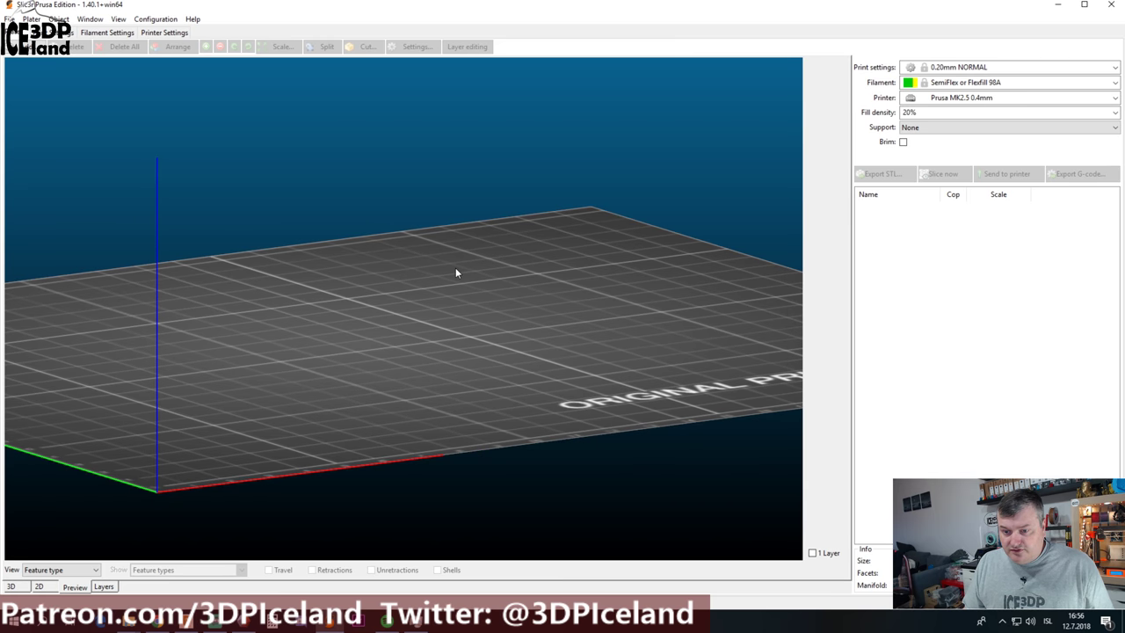
click(19, 45)
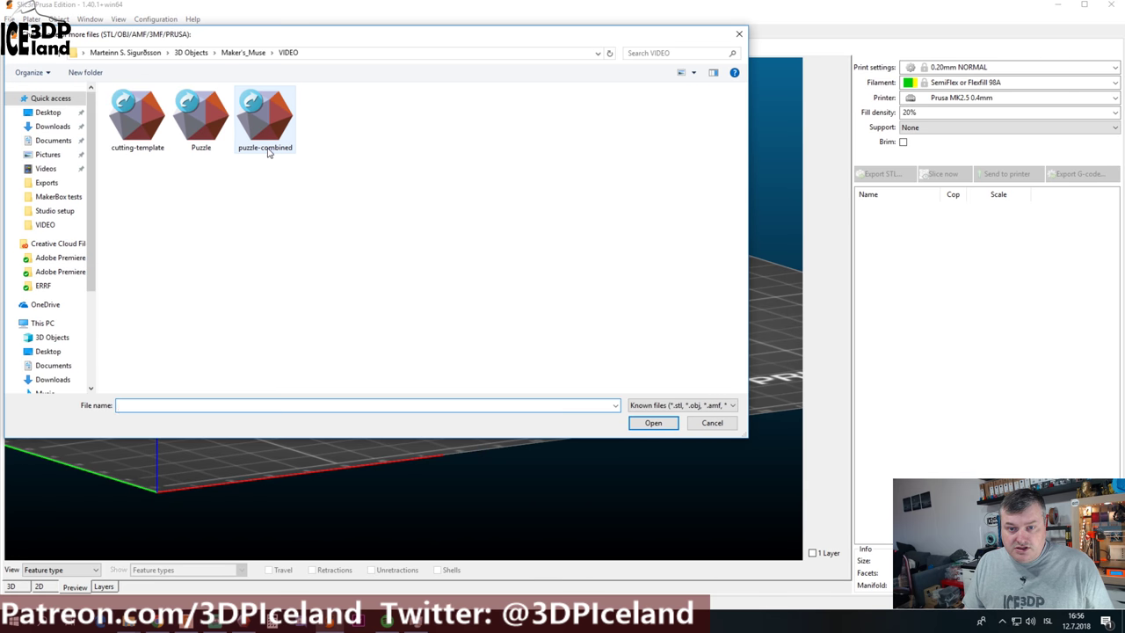
click(673, 423)
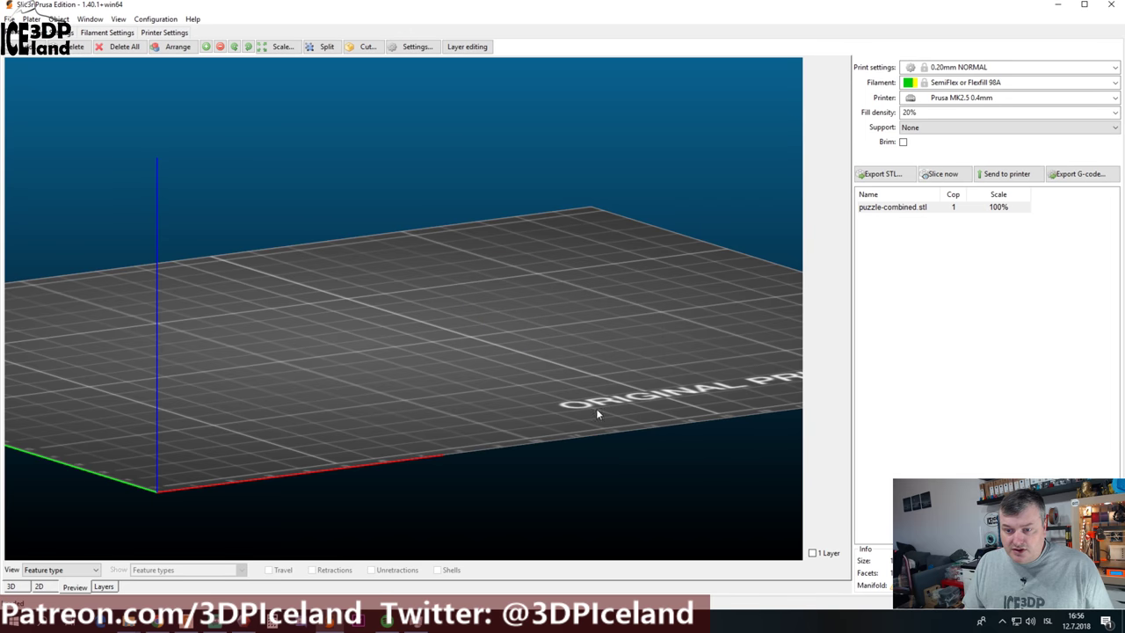
click(14, 587)
middle_drag(490, 404, 595, 462)
drag(596, 462, 615, 479)
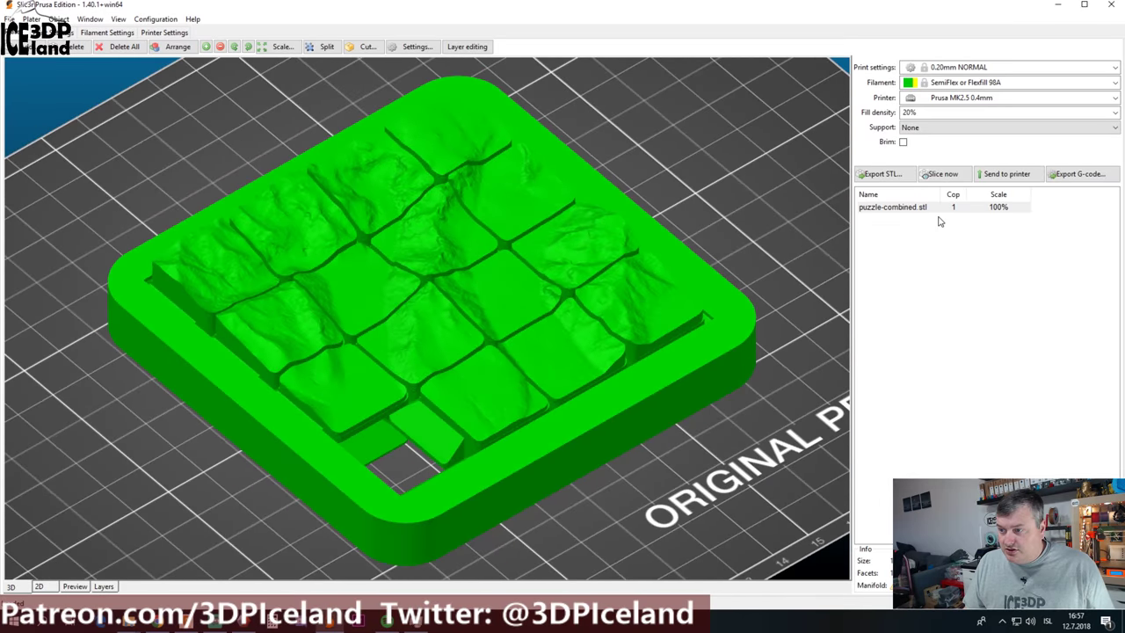
Set the filament preset to Prusa PLA
click(965, 84)
click(966, 286)
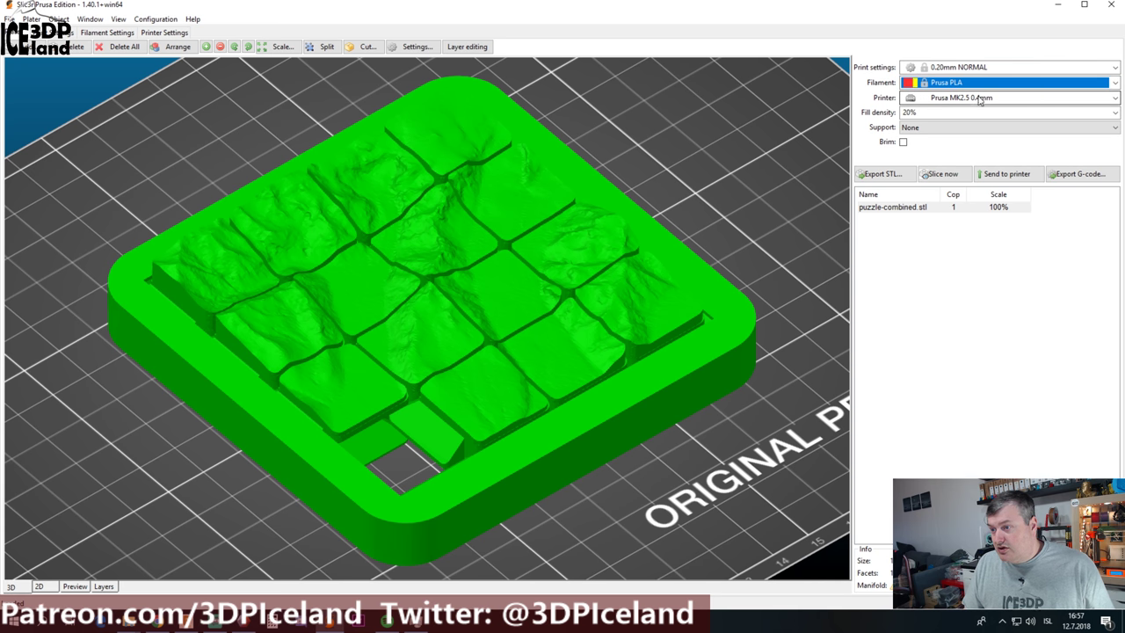
click(939, 114)
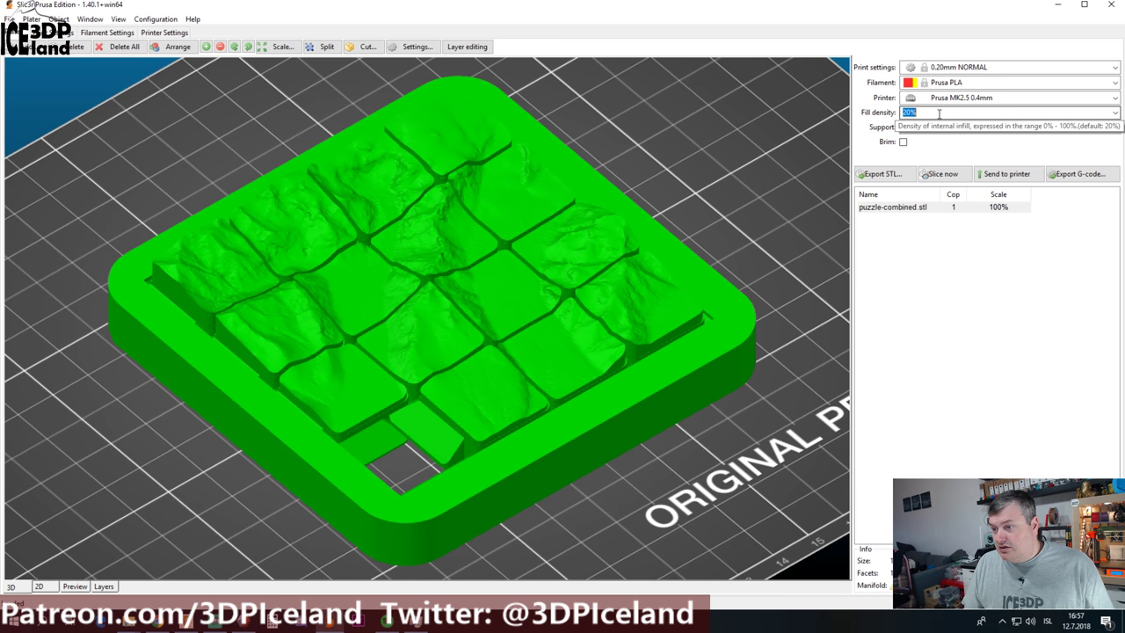
Apply the 0.15mm OPTIMAL print profile and preview the 147 sliced layers
click(967, 68)
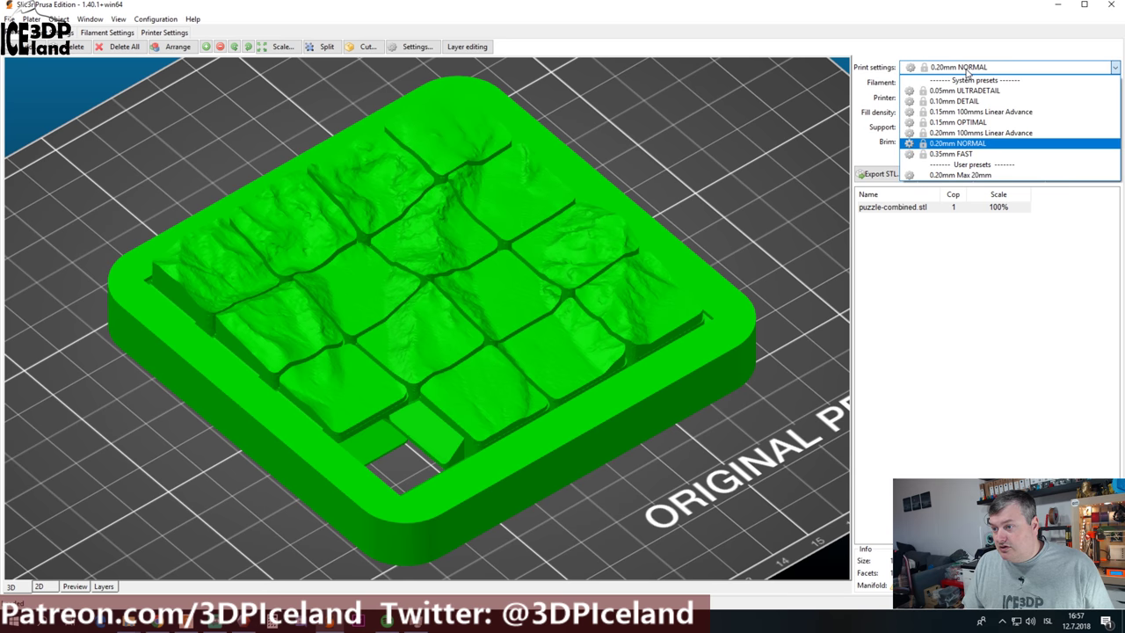
click(998, 123)
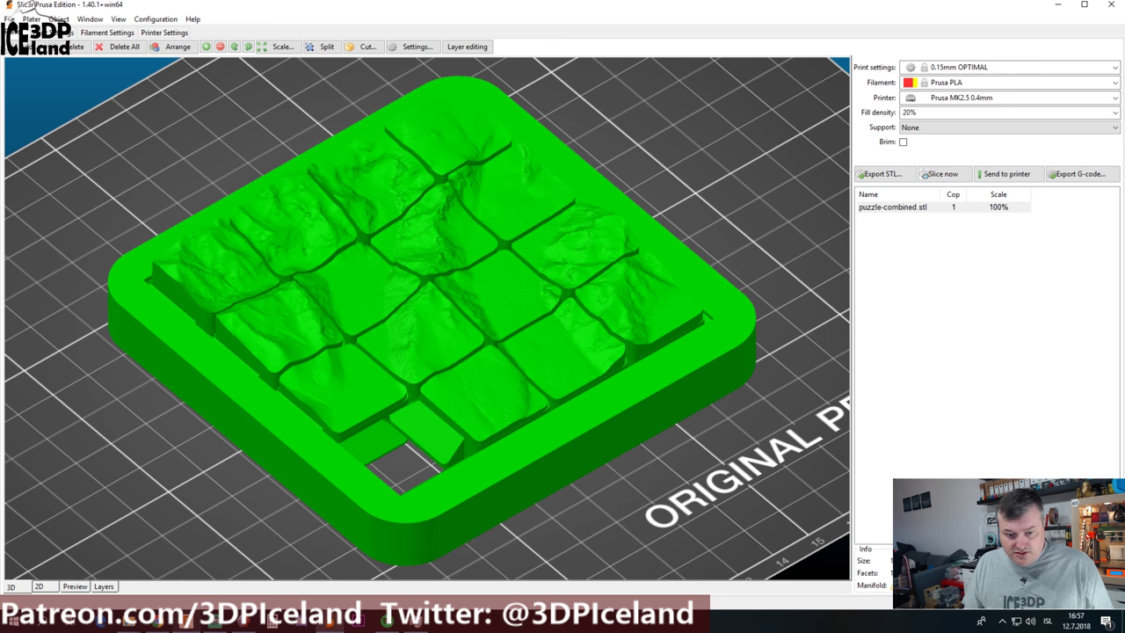
click(75, 586)
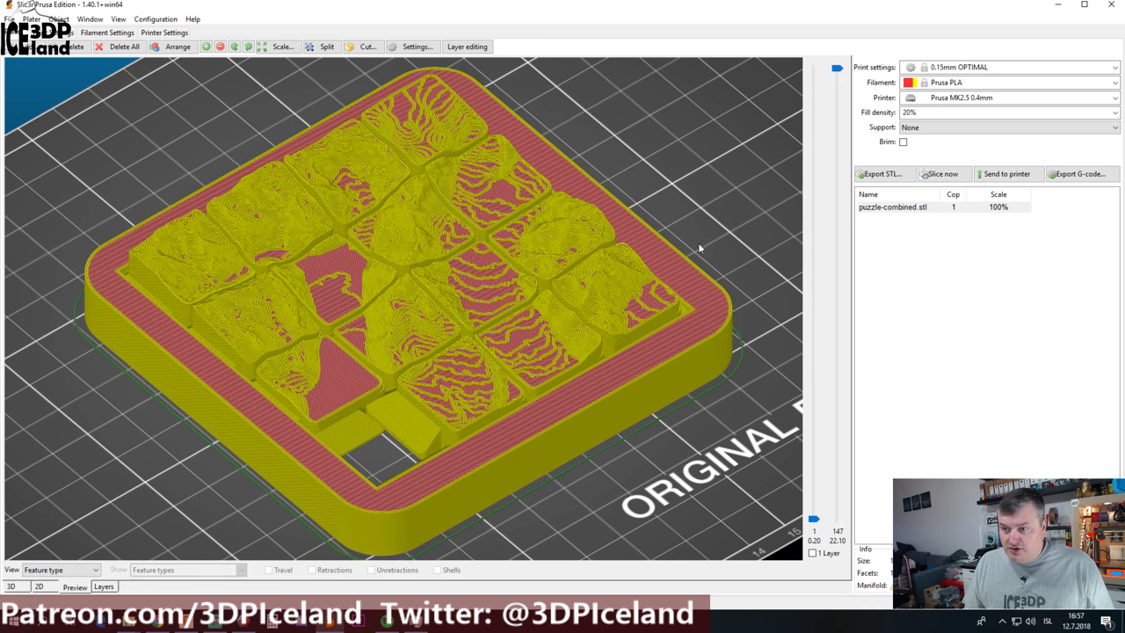
drag(840, 74, 846, 112)
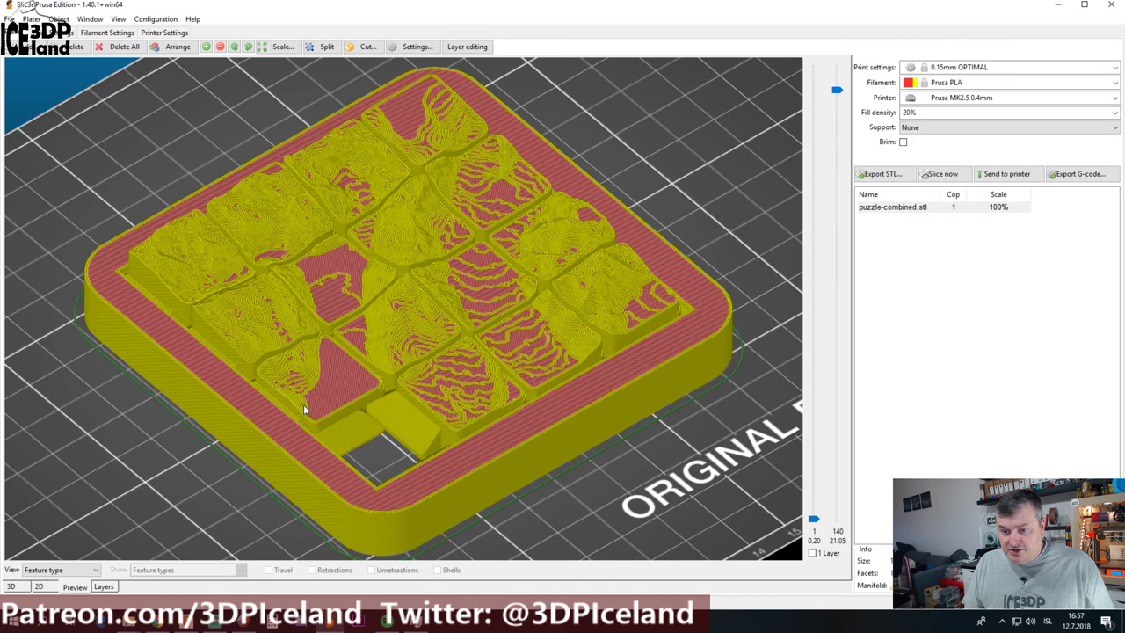
right_drag(304, 405, 278, 406)
mouse_move(373, 443)
mouse_down()
mouse_move(434, 452)
mouse_move(387, 454)
mouse_move(385, 440)
mouse_up()
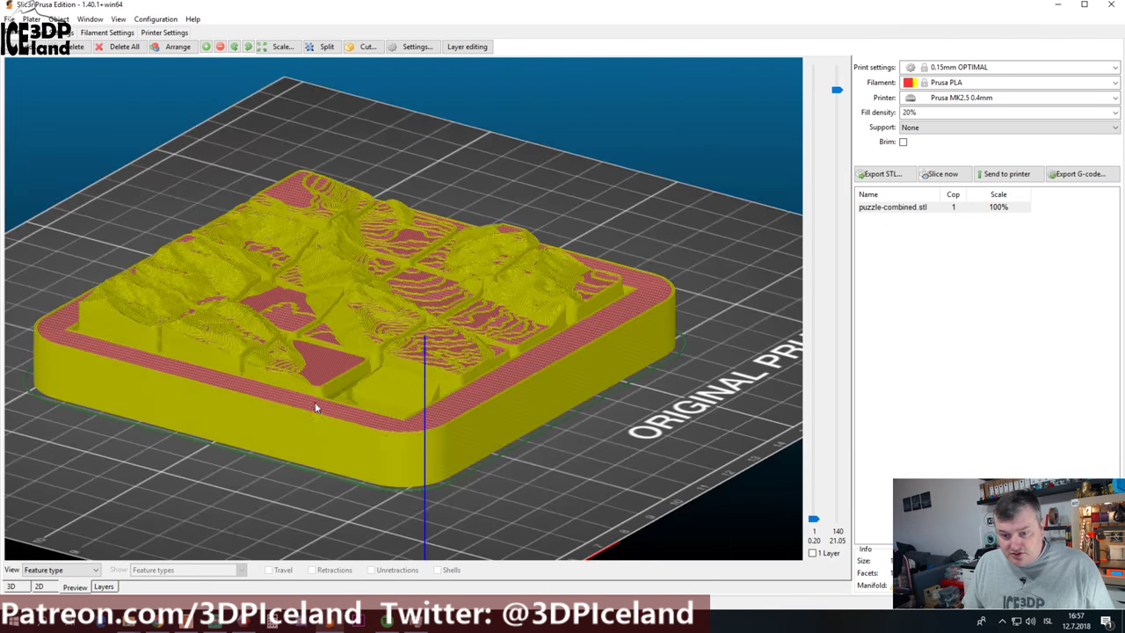
scroll(352, 396, up, 10)
scroll(439, 355, up, 5)
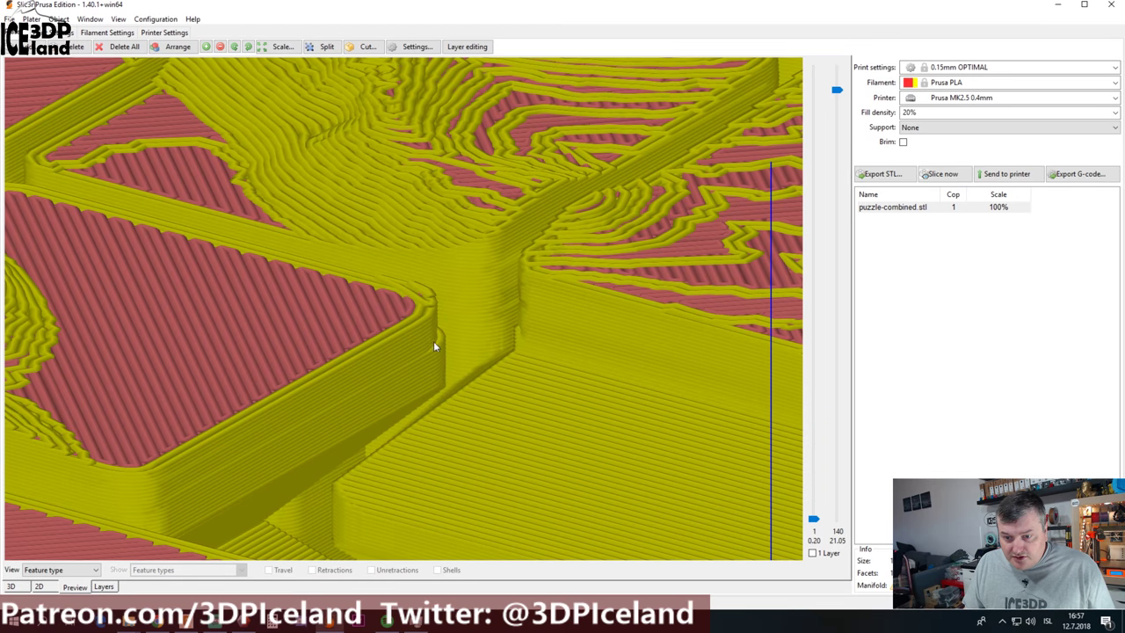
drag(433, 345, 424, 309)
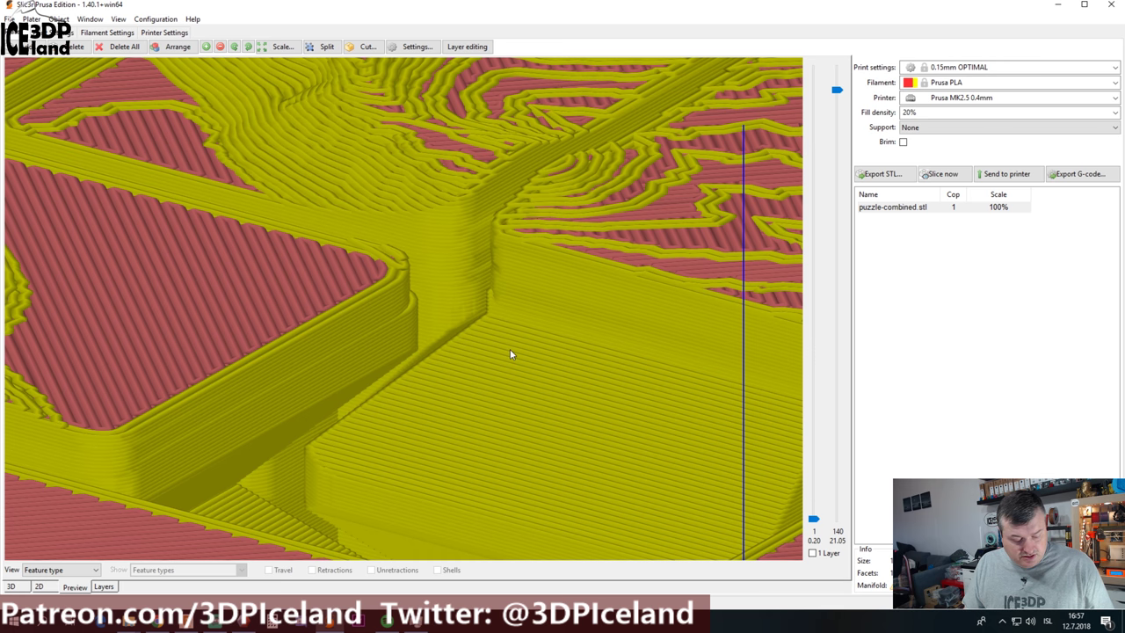
drag(512, 354, 413, 413)
scroll(461, 358, down, 5)
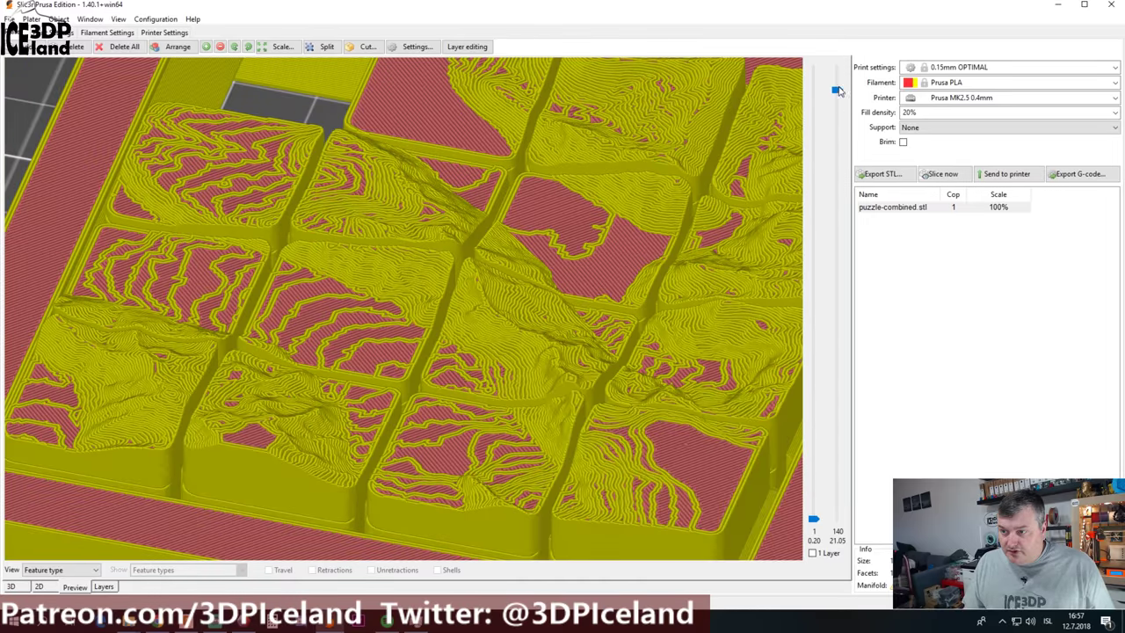
mouse_move(835, 91)
mouse_down()
mouse_move(826, 259)
mouse_move(835, 71)
mouse_up()
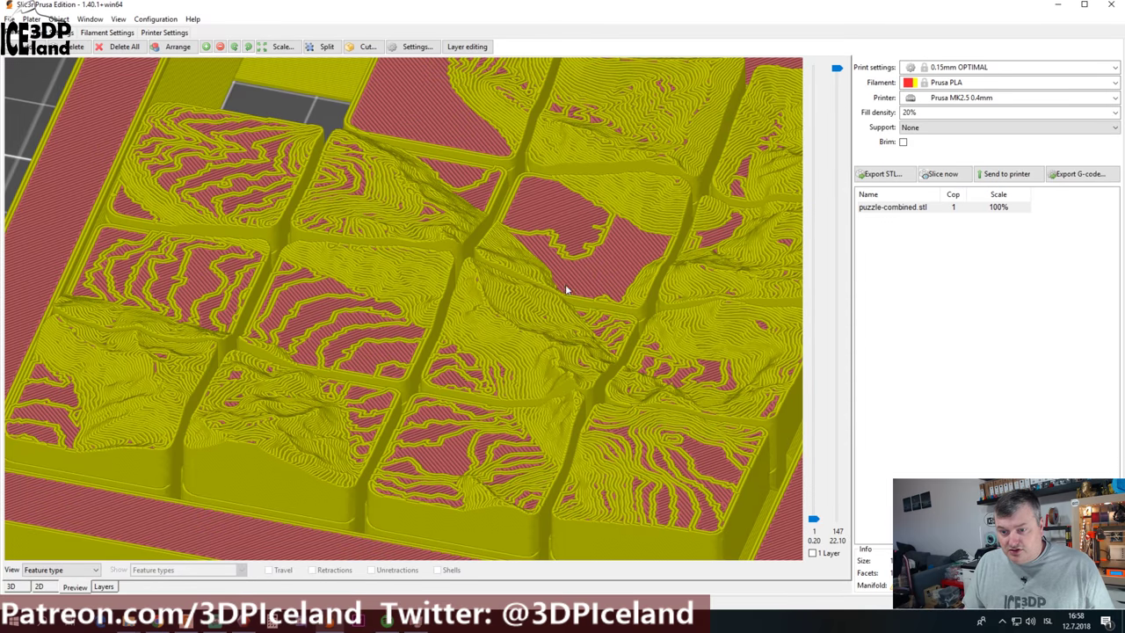
scroll(459, 345, down, 10)
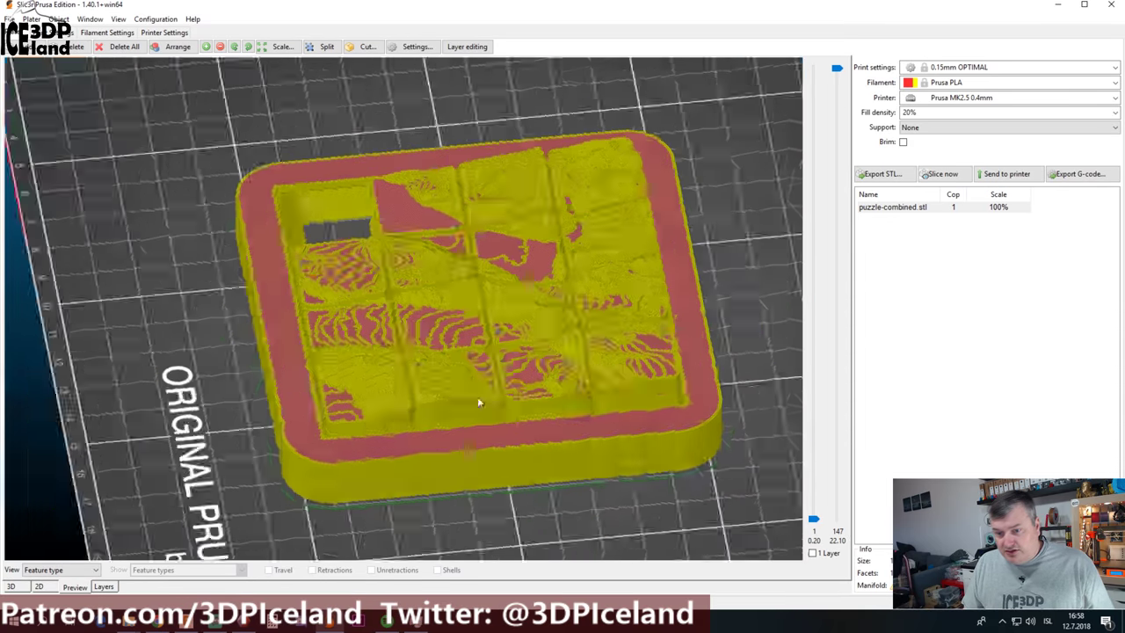
drag(477, 396, 588, 387)
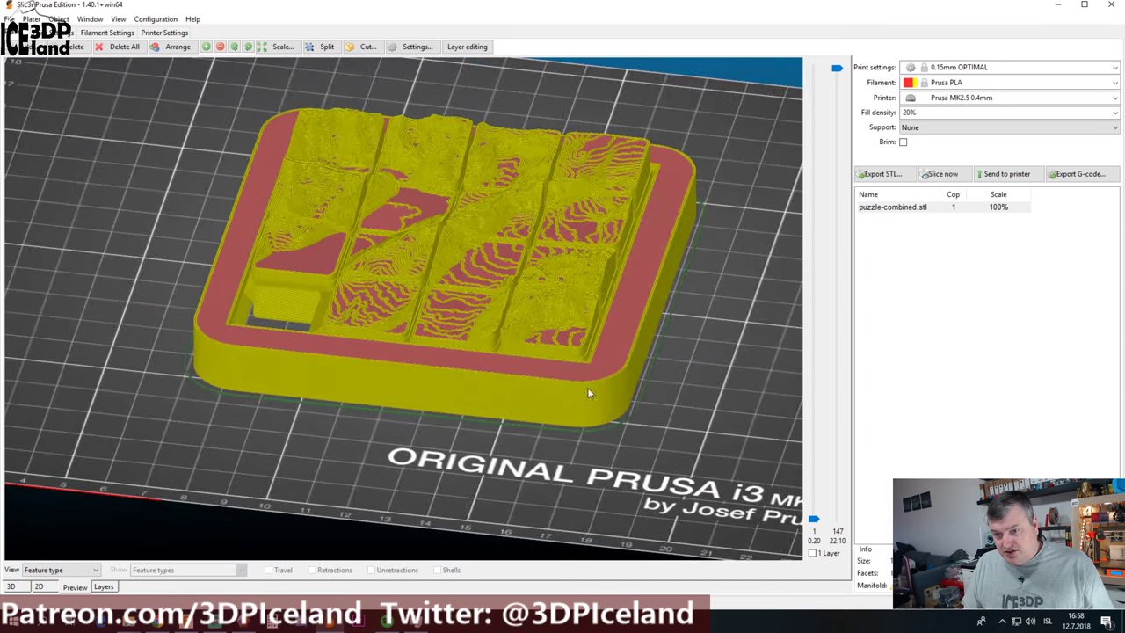
drag(730, 379, 571, 443)
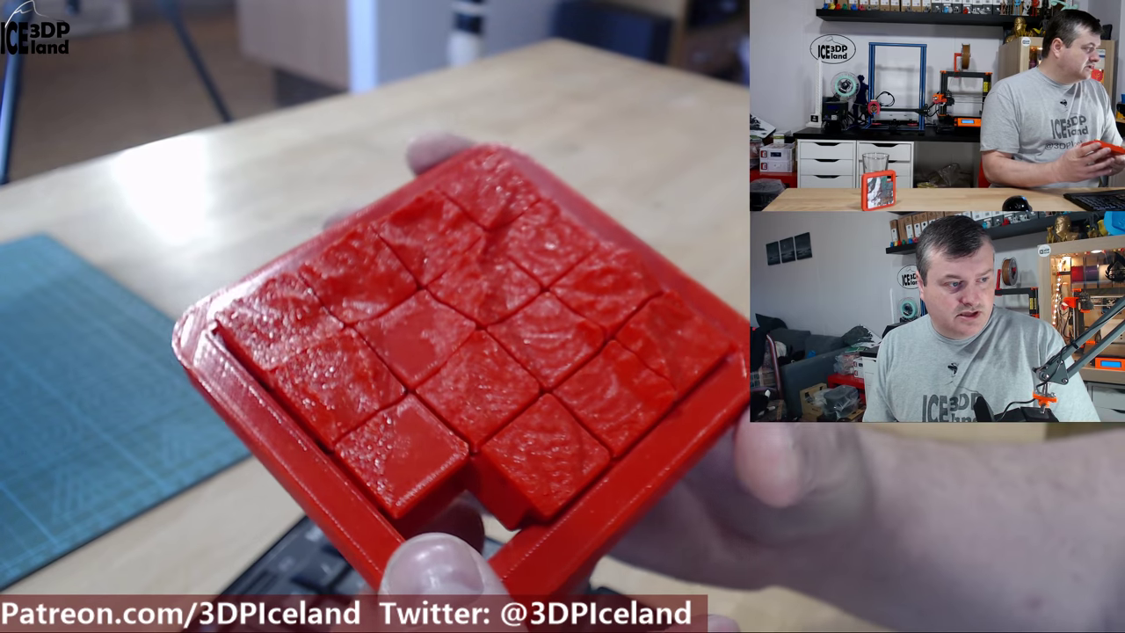